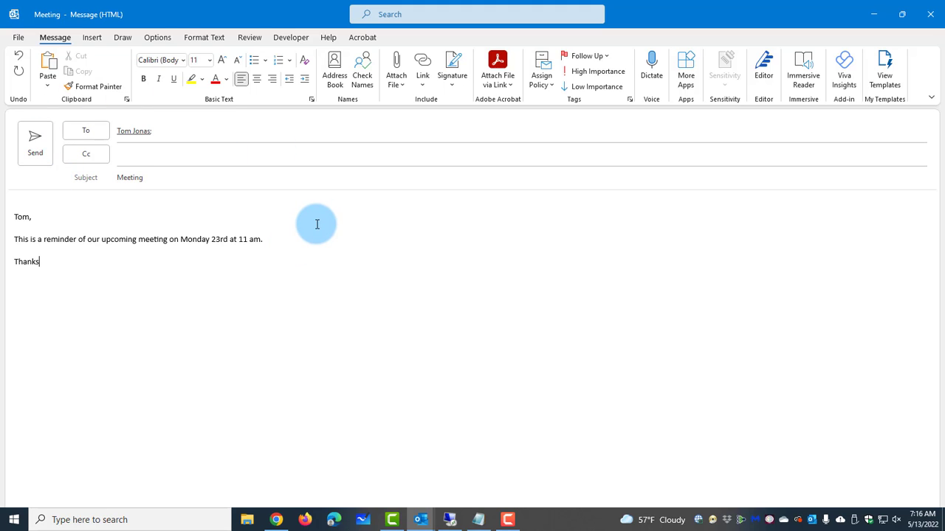
Send the Meeting reminder message to the recipient and go to the sender's Inbox.
{"action": "left_click", "coordinate": [32, 152]}
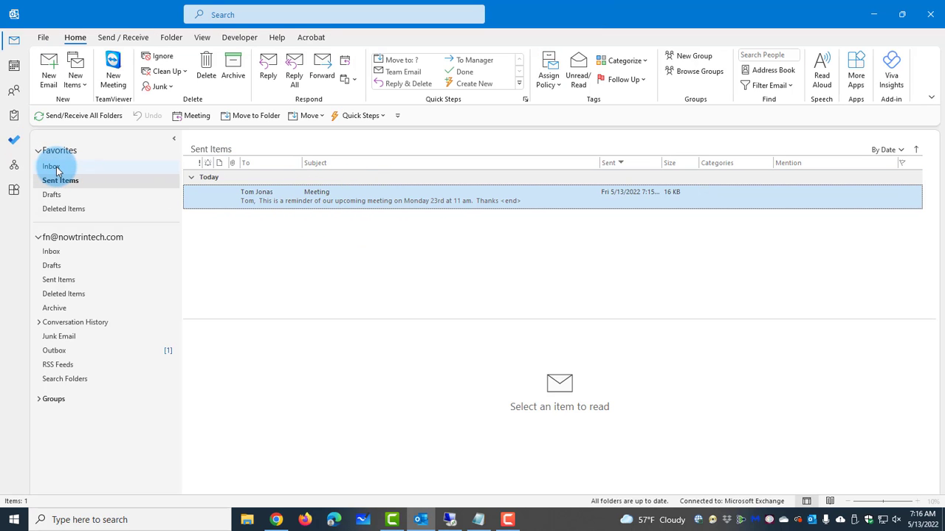
{"action": "left_click", "coordinate": [56, 170]}
View the Meeting message in the recipient's inbox and check the recipient's account type in the account information.
{"action": "left_click", "coordinate": [359, 158]}
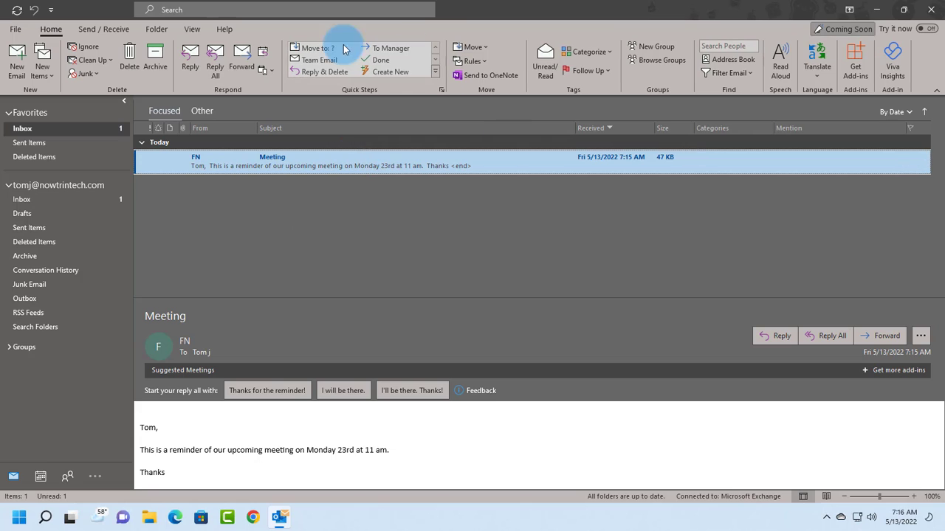
{"action": "left_click", "coordinate": [15, 28]}
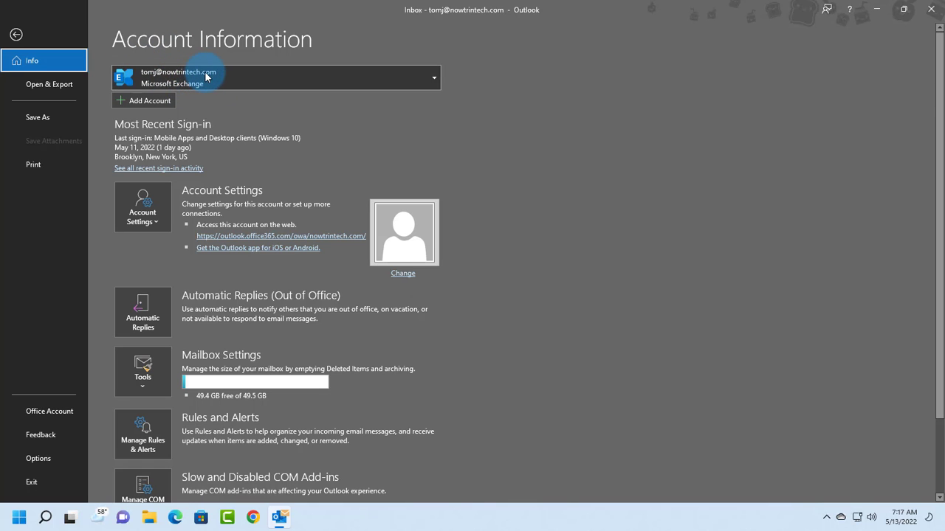
{"action": "left_click", "coordinate": [15, 34]}
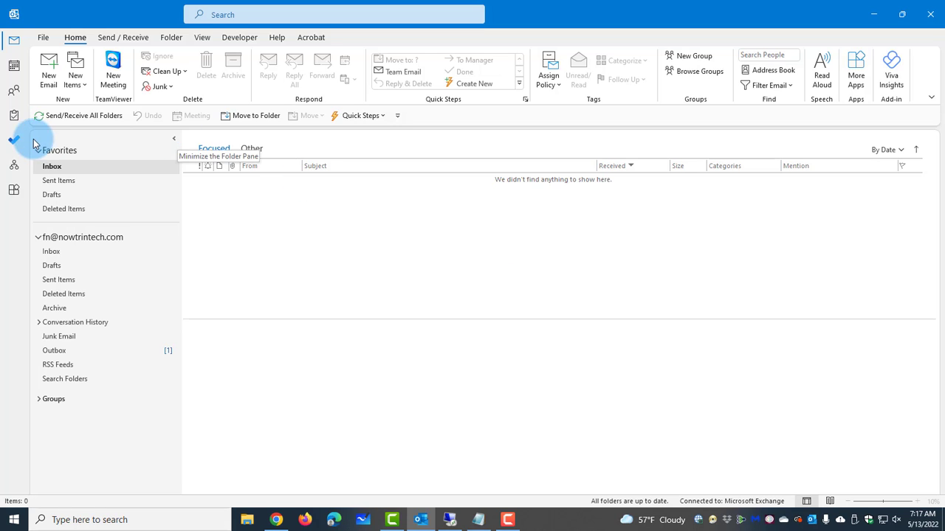
Open the Meeting message from Sent Items in its own window and show its available actions.
{"action": "left_click", "coordinate": [60, 181]}
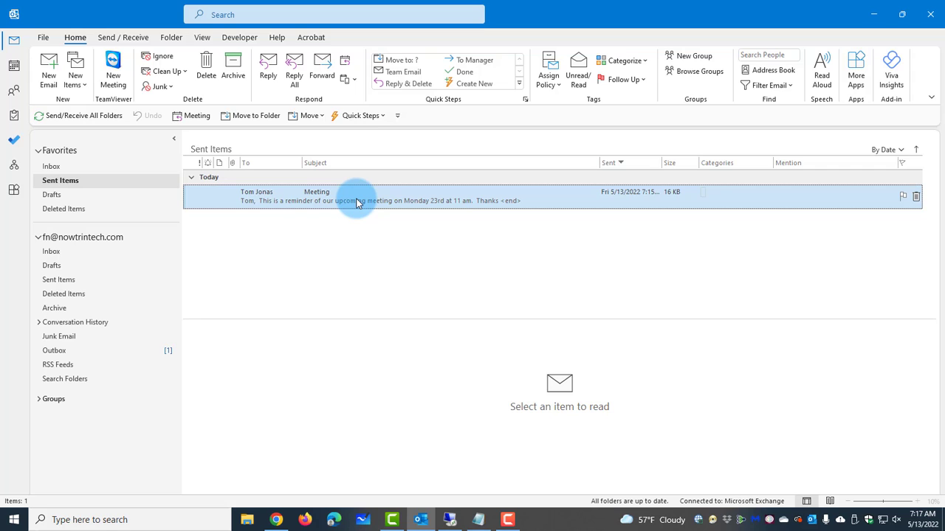
{"action": "double_click", "coordinate": [383, 201]}
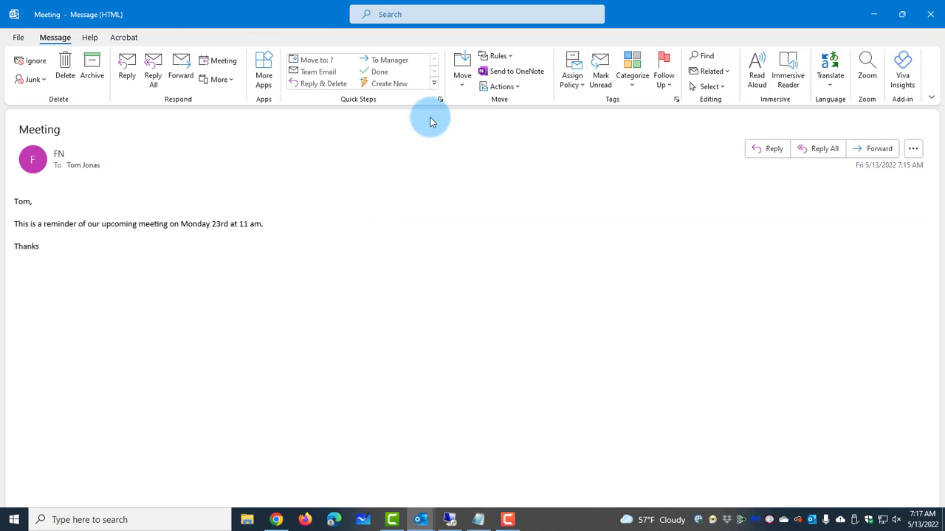
{"action": "left_click", "coordinate": [516, 88]}
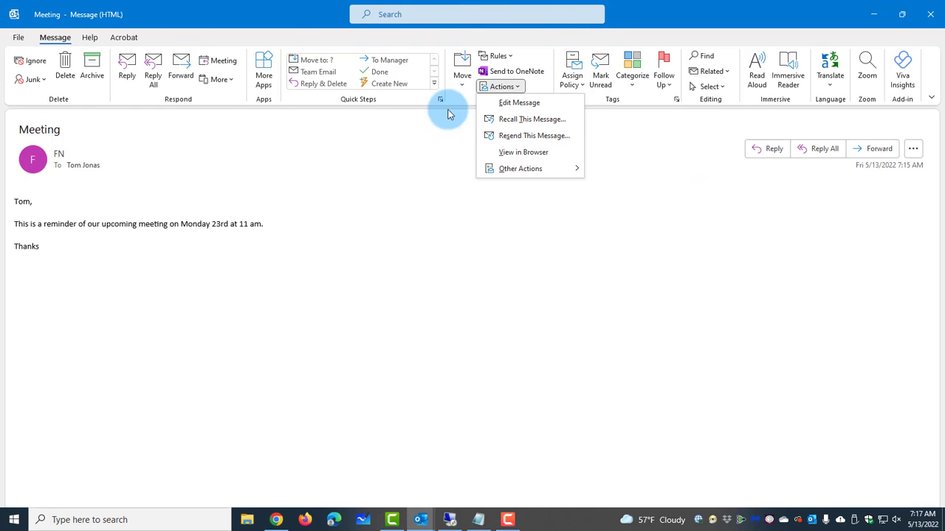
Switch the message window to the Simplified Ribbon, locate the Recall This Message action there, and restore the Classic Ribbon.
{"action": "left_click", "coordinate": [931, 97]}
{"action": "left_click", "coordinate": [931, 97]}
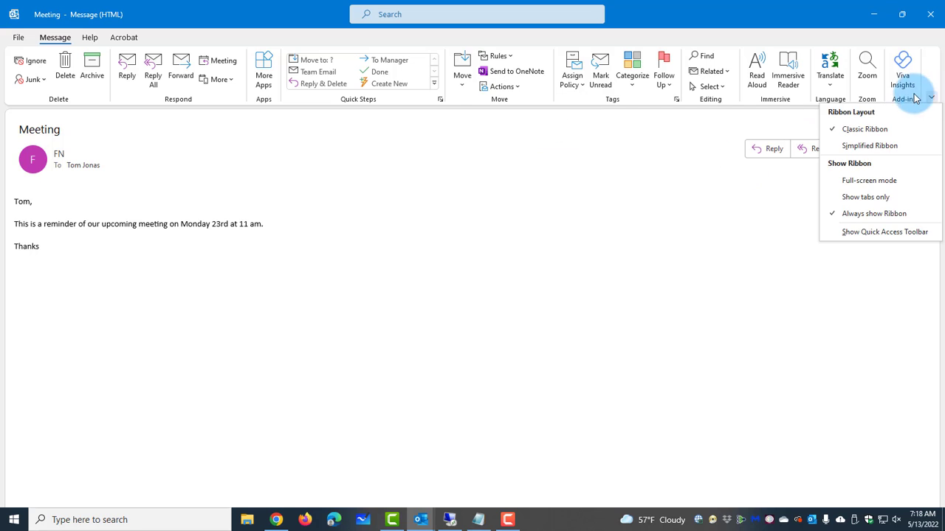
{"action": "left_click", "coordinate": [863, 145]}
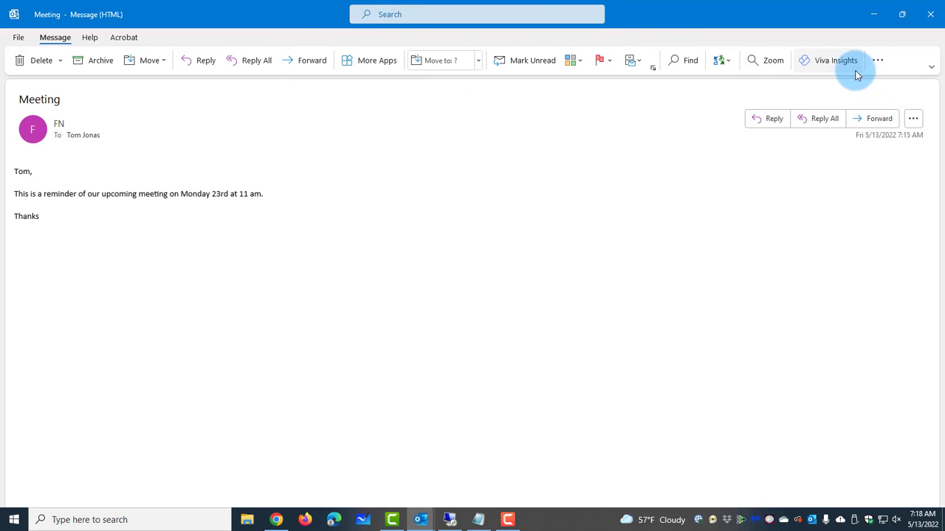
{"action": "left_click", "coordinate": [878, 62]}
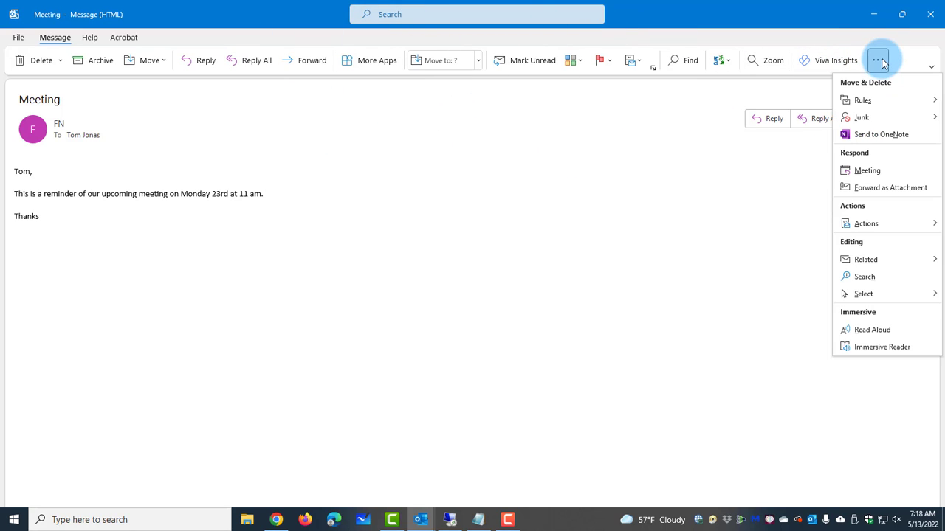
{"action": "mouse_move", "coordinate": [873, 230]}
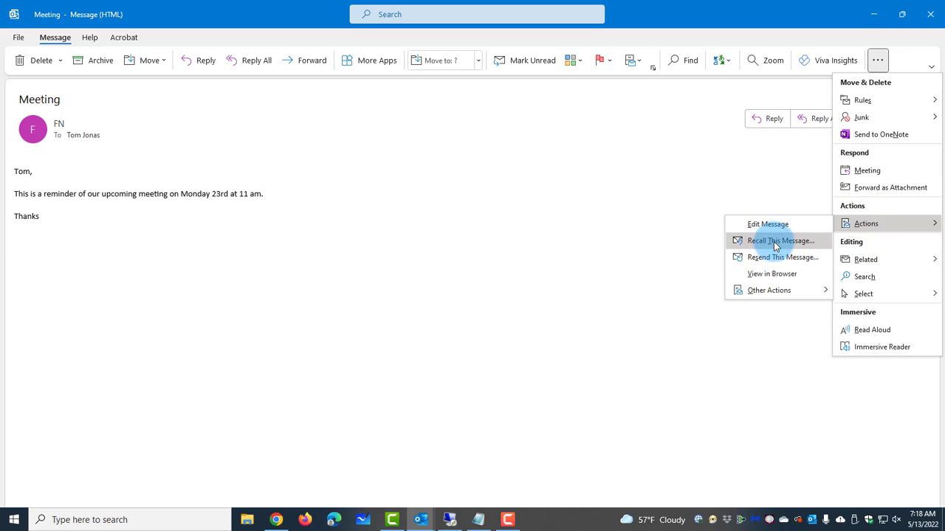
{"action": "left_click", "coordinate": [938, 66]}
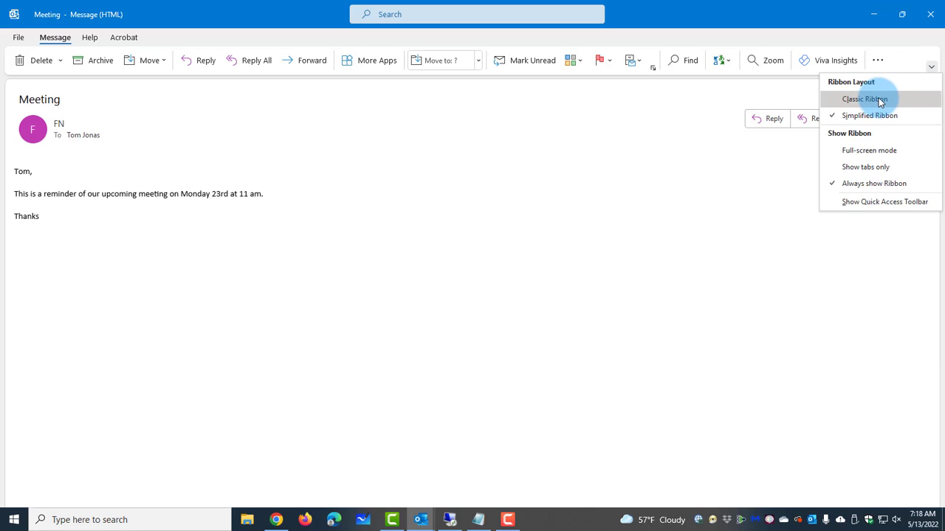
{"action": "left_click", "coordinate": [879, 99]}
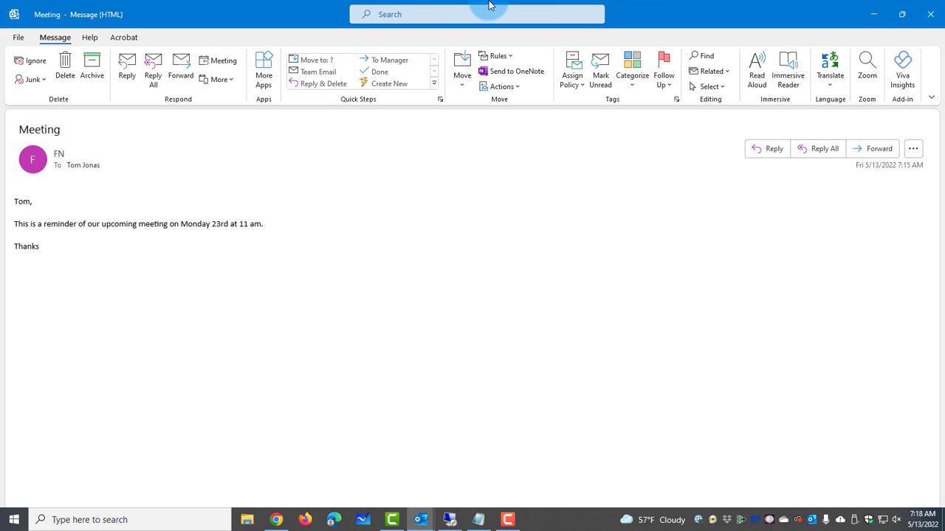
Recall the sent Meeting message, deleting unread copies and requesting a success or failure report for each recipient.
{"action": "left_click", "coordinate": [515, 88]}
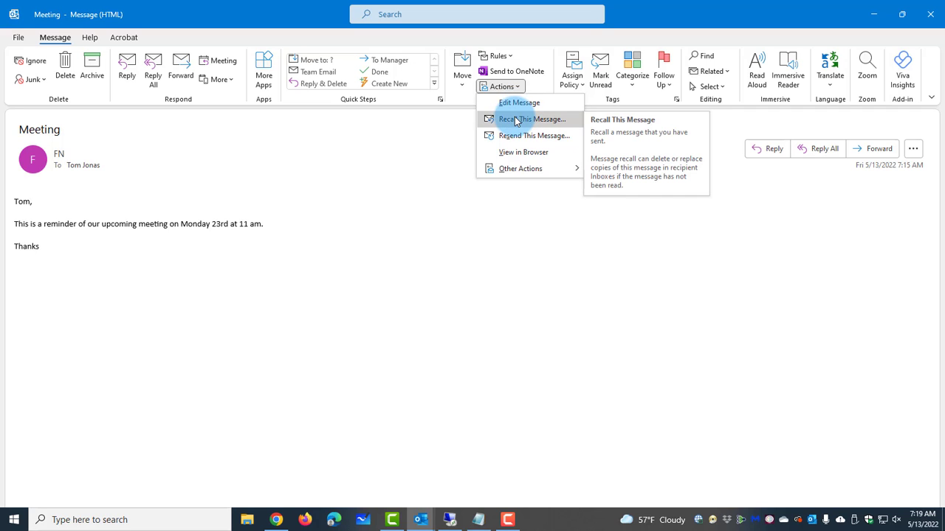
{"action": "left_click", "coordinate": [515, 120]}
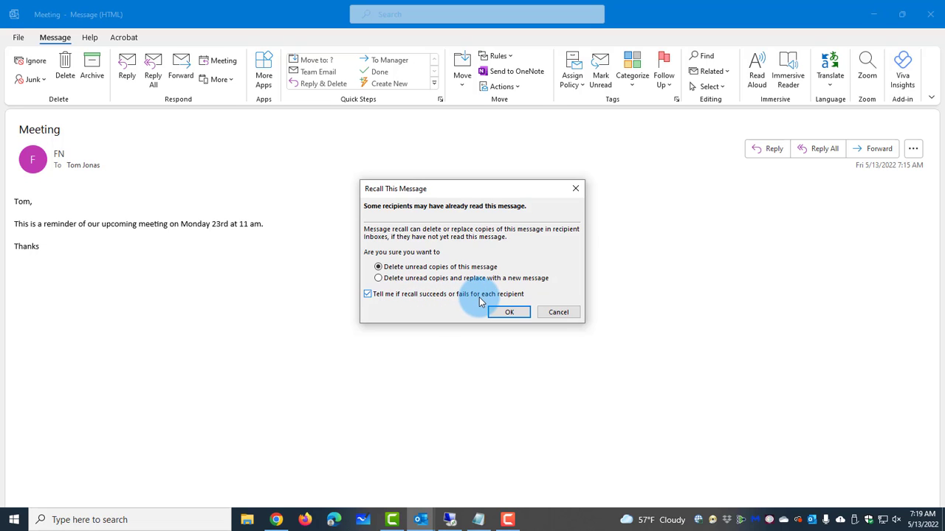
{"action": "left_click", "coordinate": [503, 316]}
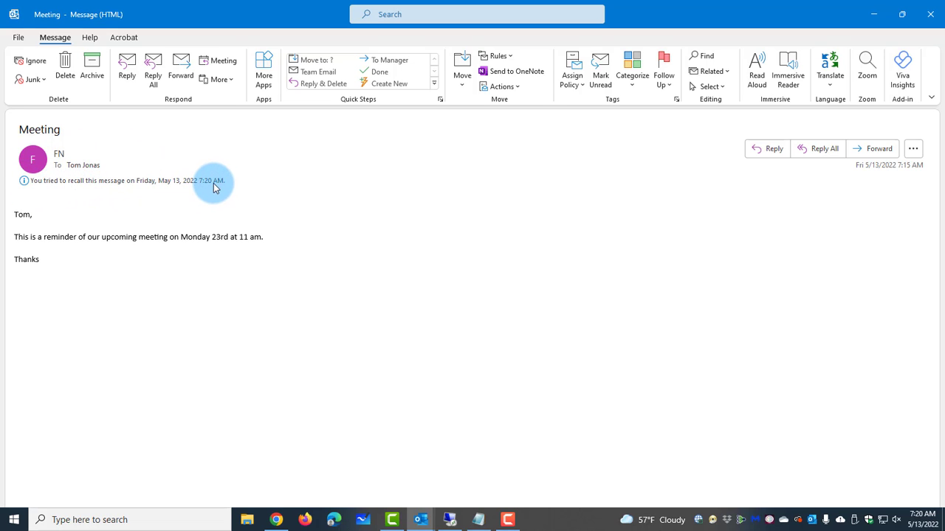
Check the recipient's mailbox and read the recall report for the Meeting message in the sender's Inbox.
{"action": "left_click", "coordinate": [450, 519]}
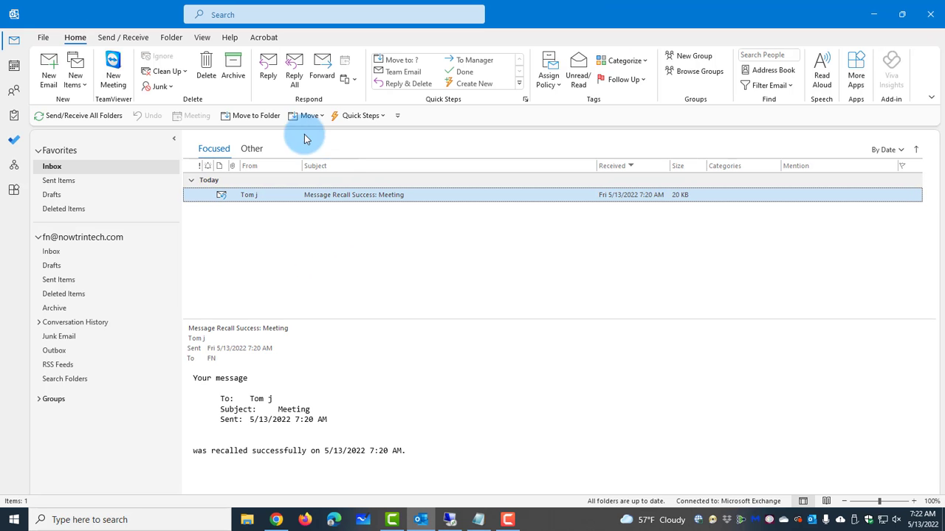
{"action": "left_click", "coordinate": [194, 453]}
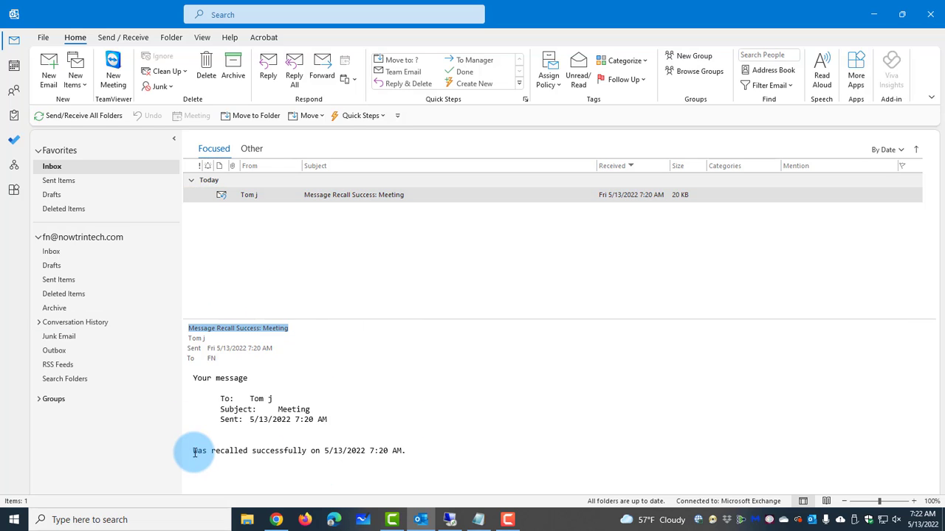
{"action": "left_click_drag", "start_coordinate": [194, 450], "coordinate": [418, 448]}
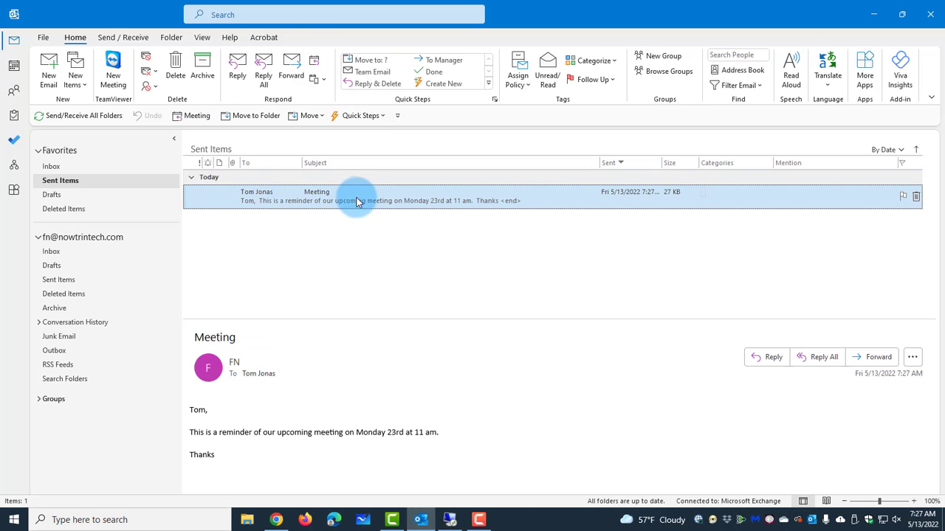
Recall the newly sent Meeting message from Sent Items, choosing to delete unread copies and replace them with a new message.
{"action": "double_click", "coordinate": [355, 193]}
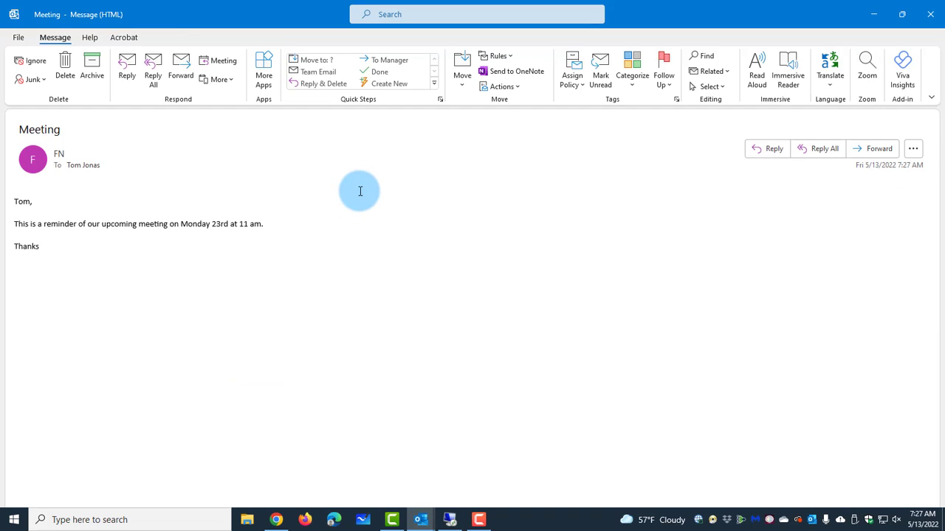
{"action": "left_click", "coordinate": [503, 86]}
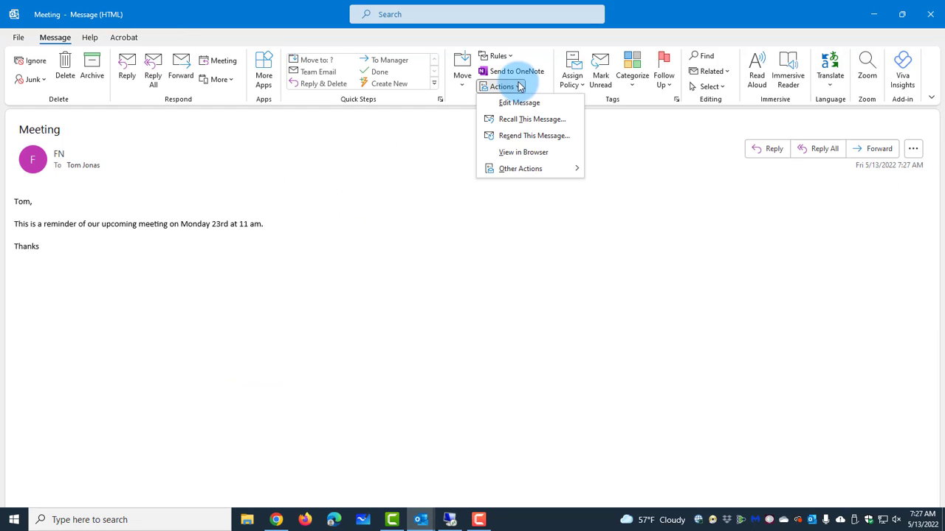
{"action": "left_click", "coordinate": [517, 120]}
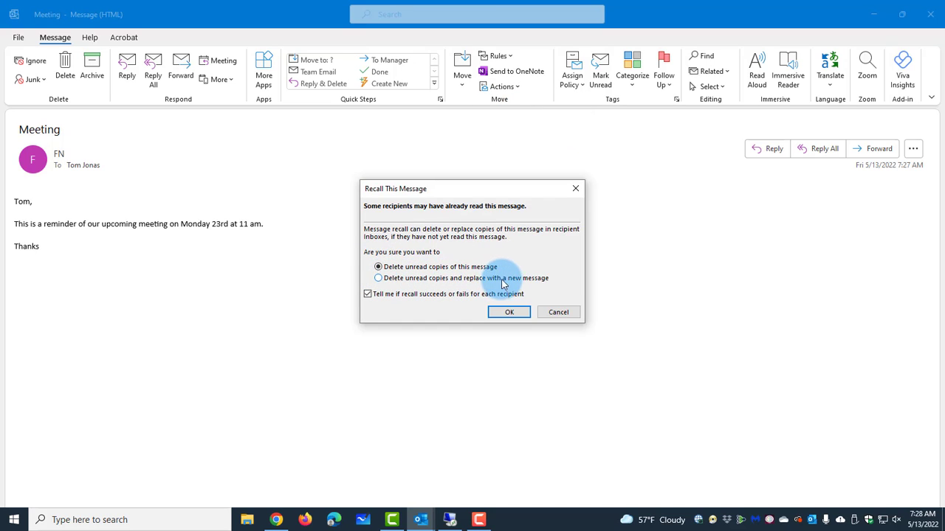
{"action": "left_click", "coordinate": [380, 278]}
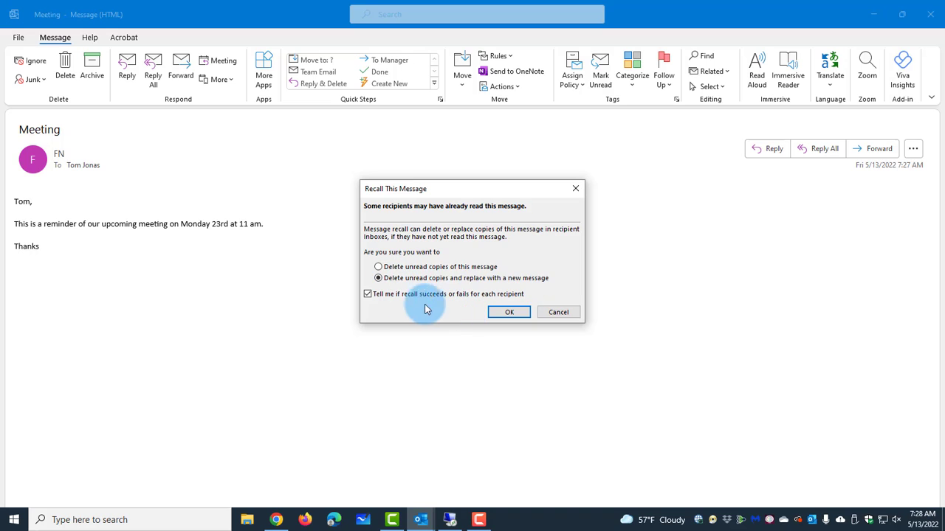
{"action": "left_click", "coordinate": [367, 294]}
{"action": "left_click", "coordinate": [508, 313]}
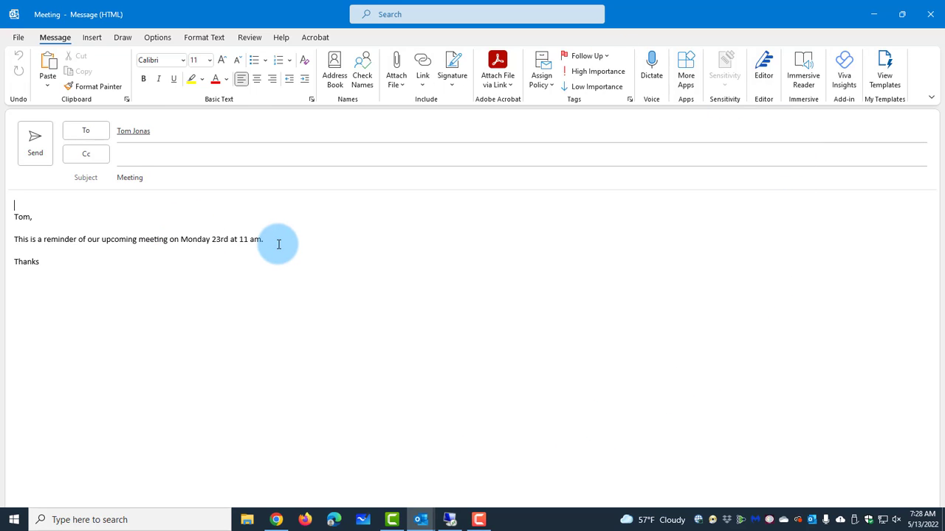
Change the meeting time in the replacement message to 9 am.
{"action": "left_click_drag", "start_coordinate": [279, 245], "coordinate": [217, 242]}
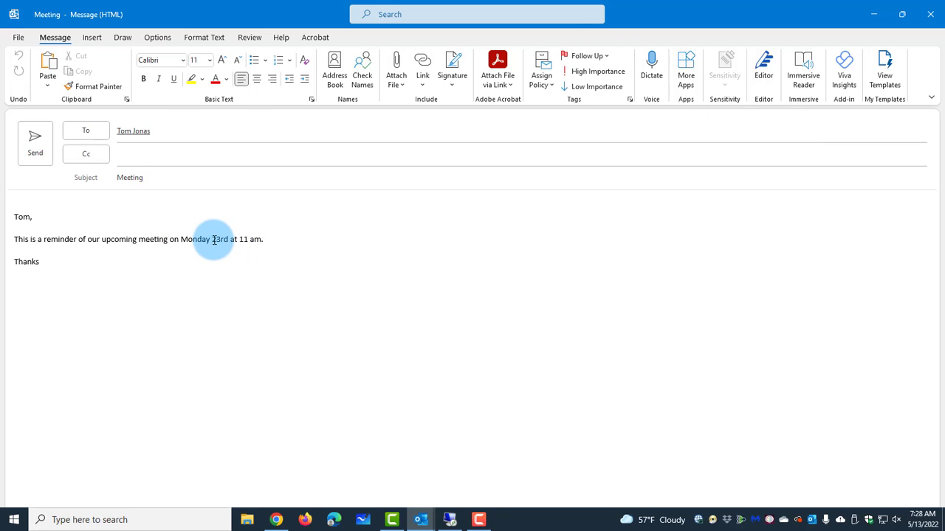
{"action": "left_click_drag", "start_coordinate": [210, 239], "coordinate": [244, 240]}
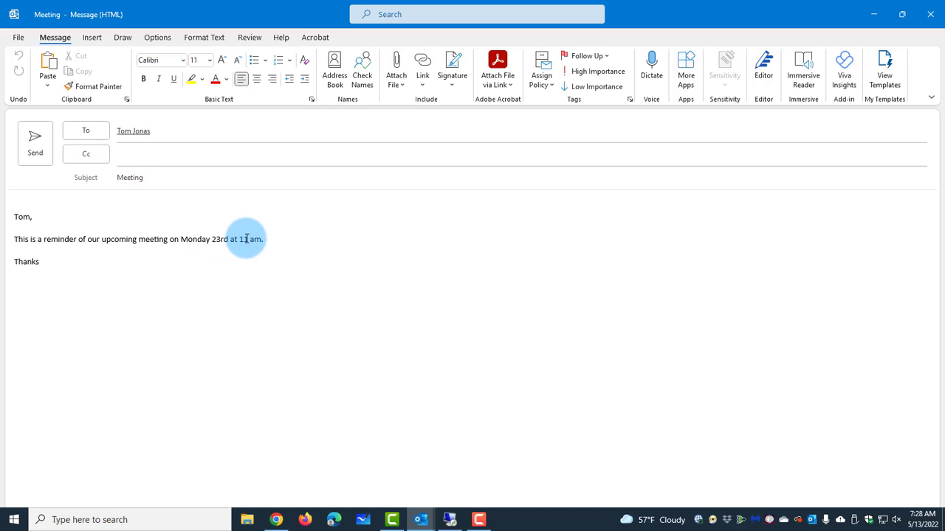
{"action": "type", "text": "9"}
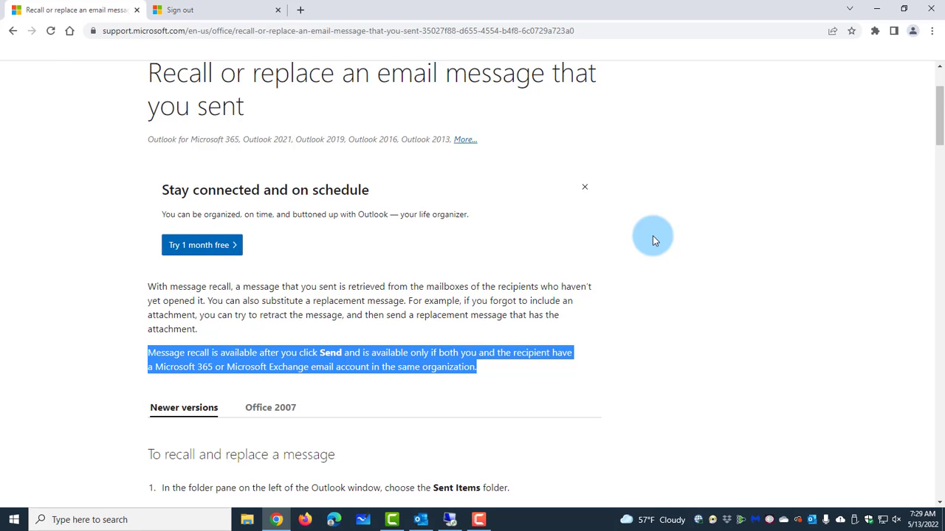
Read the Microsoft support article on recalling or replacing a sent email, noting its account requirements and recall instructions.
{"action": "scroll", "coordinate": [652, 236], "scroll_direction": "up", "scroll_amount": 2}
{"action": "scroll", "coordinate": [652, 239], "scroll_direction": "down", "scroll_amount": 1}
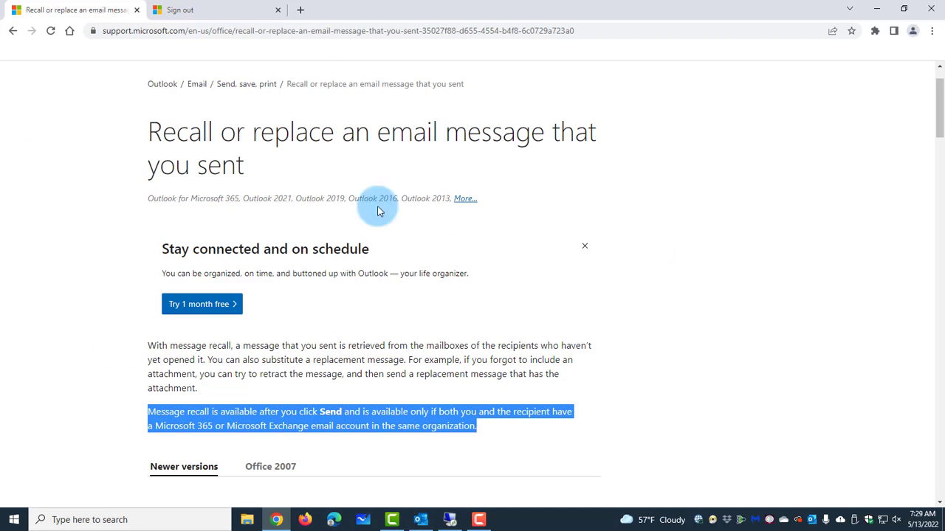
{"action": "scroll", "coordinate": [390, 176], "scroll_direction": "down", "scroll_amount": 2}
{"action": "left_click_drag", "start_coordinate": [147, 227], "coordinate": [639, 258]}
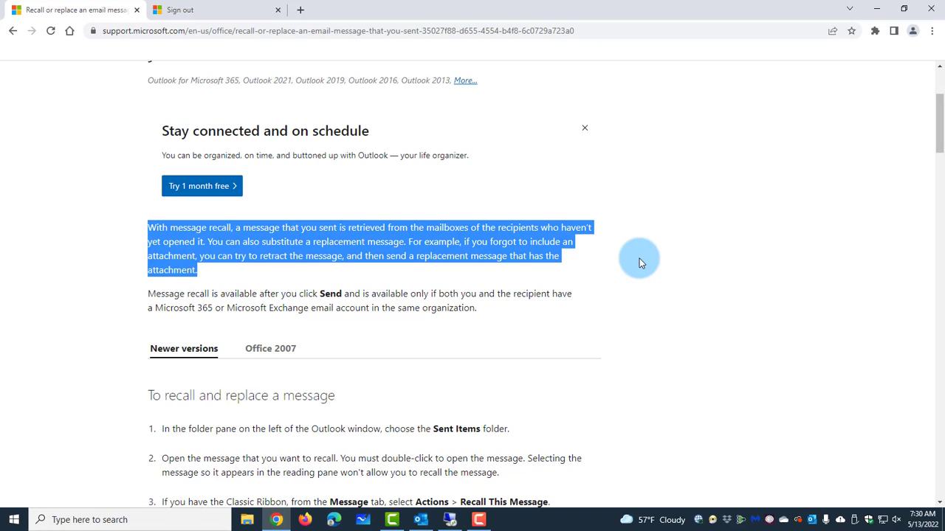
{"action": "left_click", "coordinate": [639, 262]}
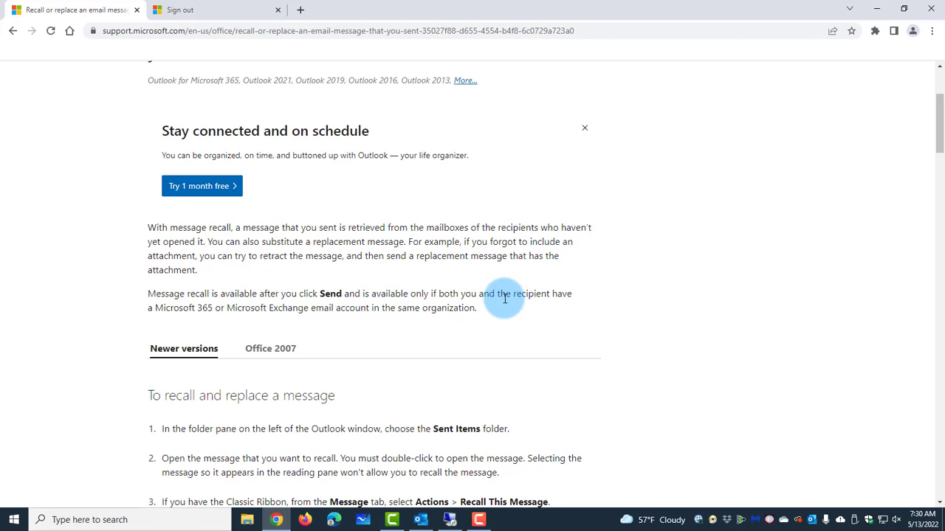
{"action": "left_click_drag", "start_coordinate": [443, 293], "coordinate": [565, 289]}
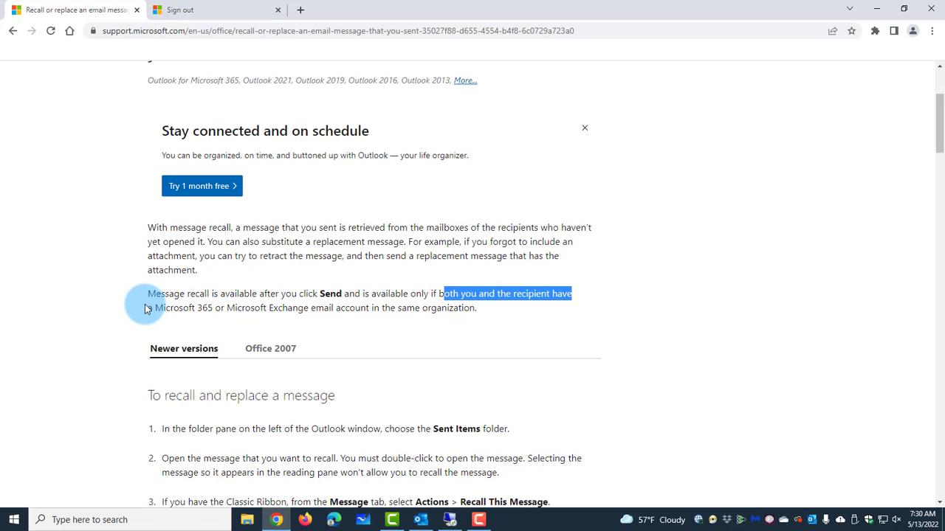
{"action": "left_click_drag", "start_coordinate": [147, 308], "coordinate": [459, 319]}
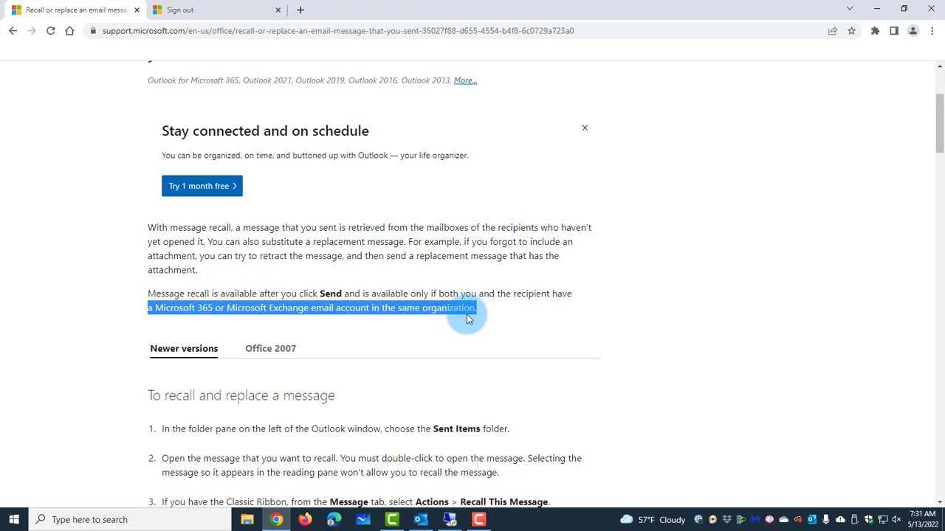
{"action": "scroll", "coordinate": [470, 321], "scroll_direction": "down", "scroll_amount": 2}
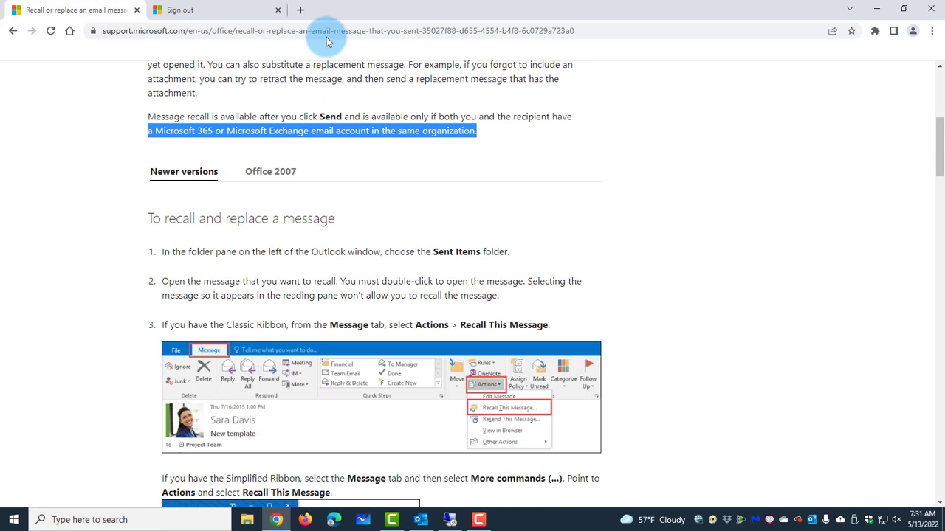
{"action": "scroll", "coordinate": [726, 272], "scroll_direction": "down", "scroll_amount": 7}
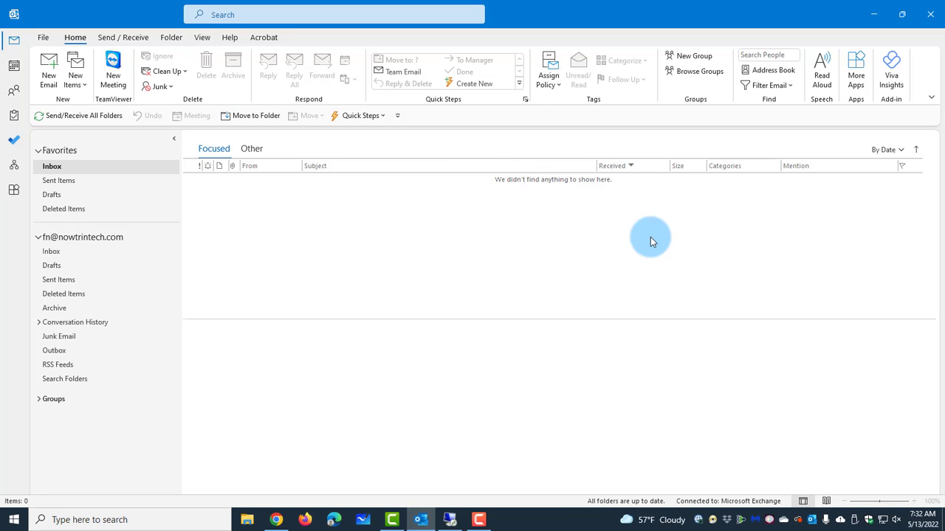
Start a new blank email rule for messages I send, with no conditions so it applies to every sent message.
{"action": "left_click", "coordinate": [44, 36]}
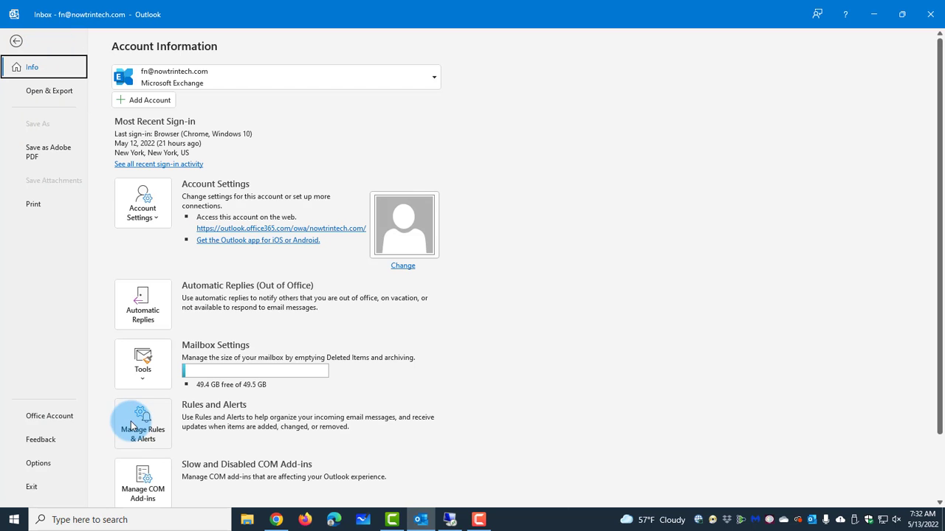
{"action": "left_click", "coordinate": [154, 441]}
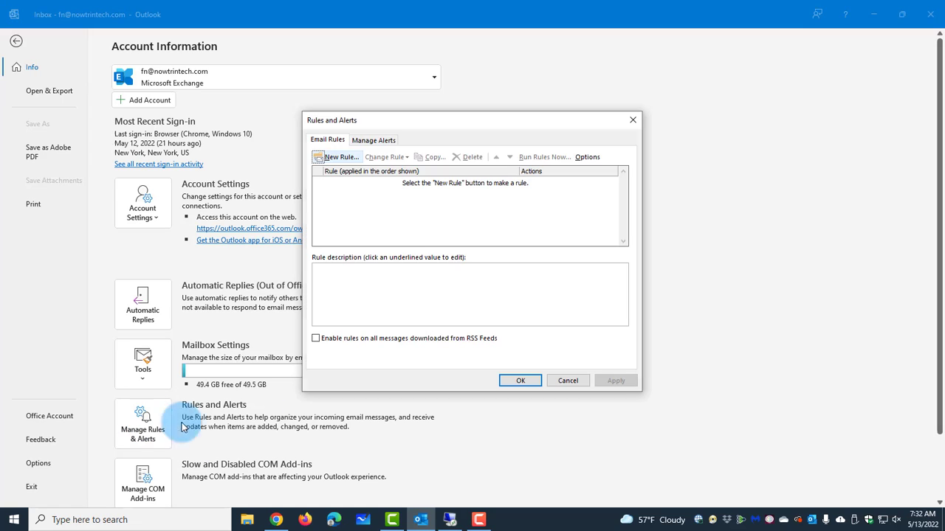
{"action": "left_click", "coordinate": [339, 158]}
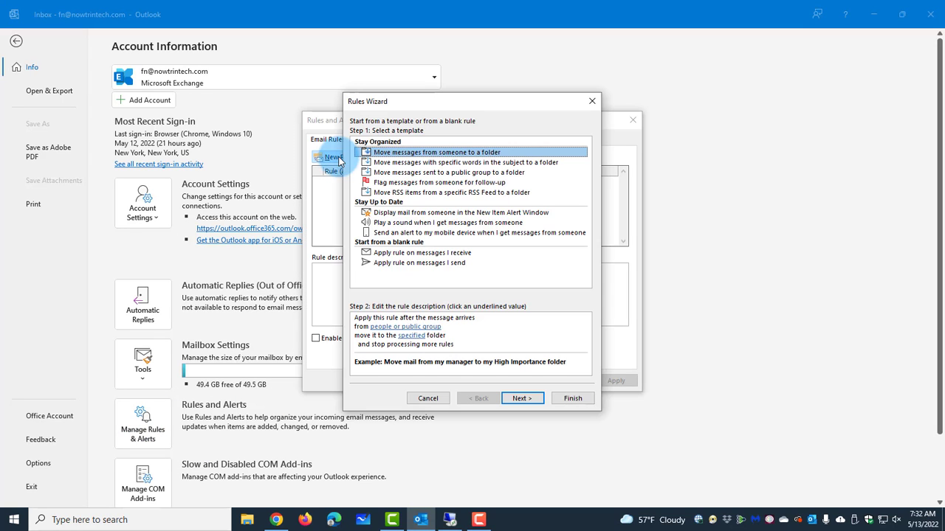
{"action": "left_click", "coordinate": [378, 264]}
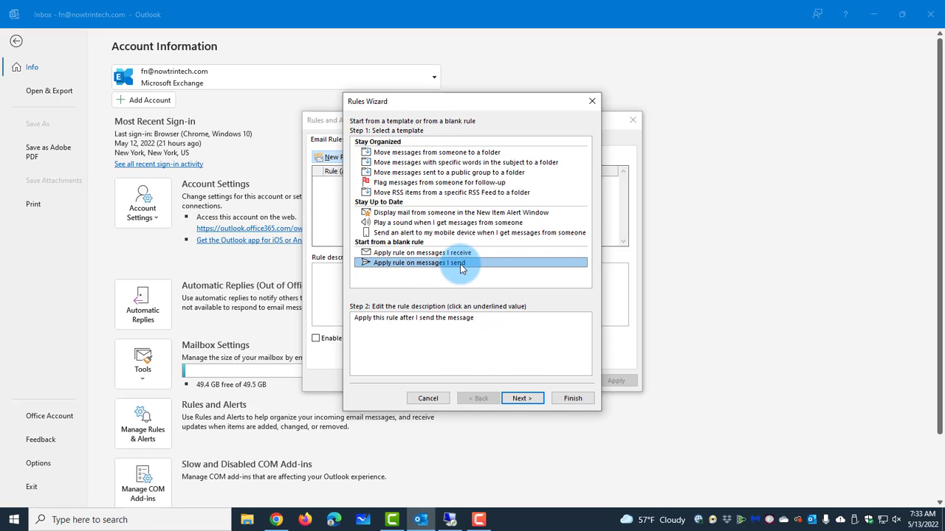
{"action": "left_click", "coordinate": [522, 399]}
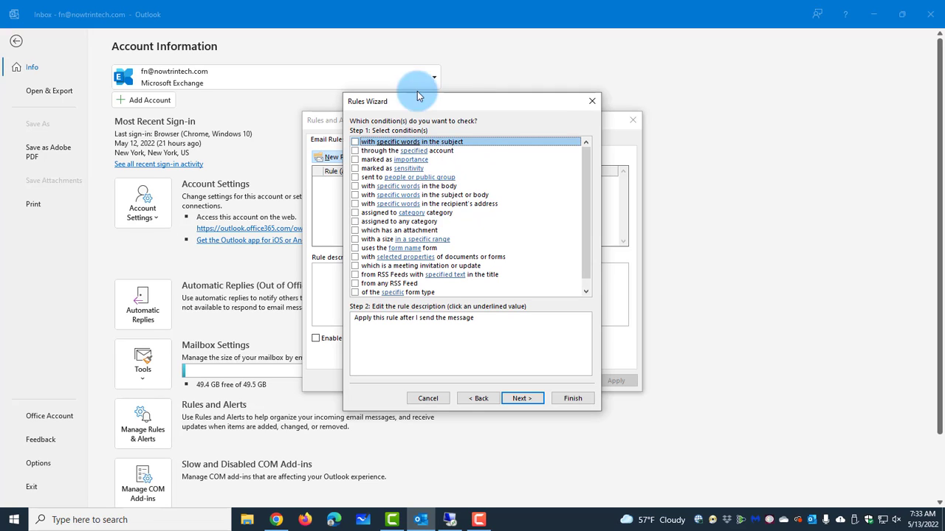
{"action": "left_click", "coordinate": [522, 398]}
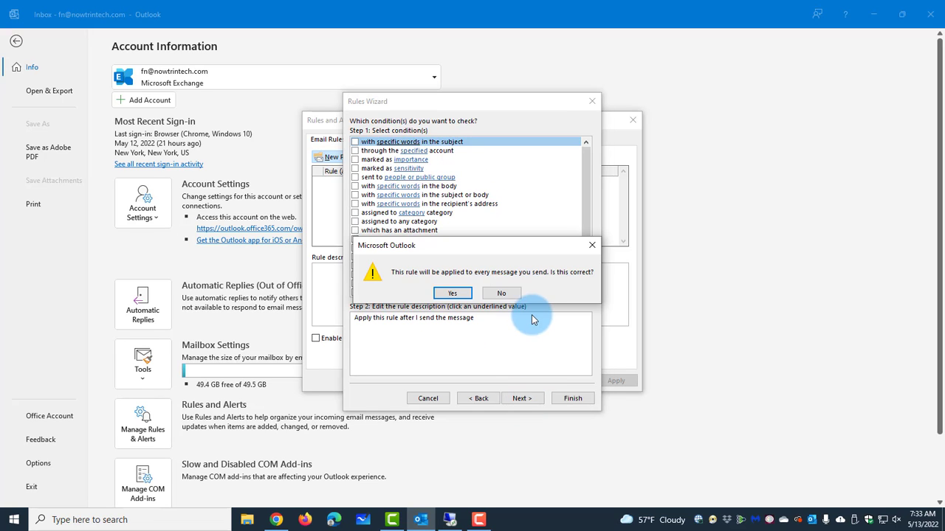
{"action": "left_click", "coordinate": [452, 295]}
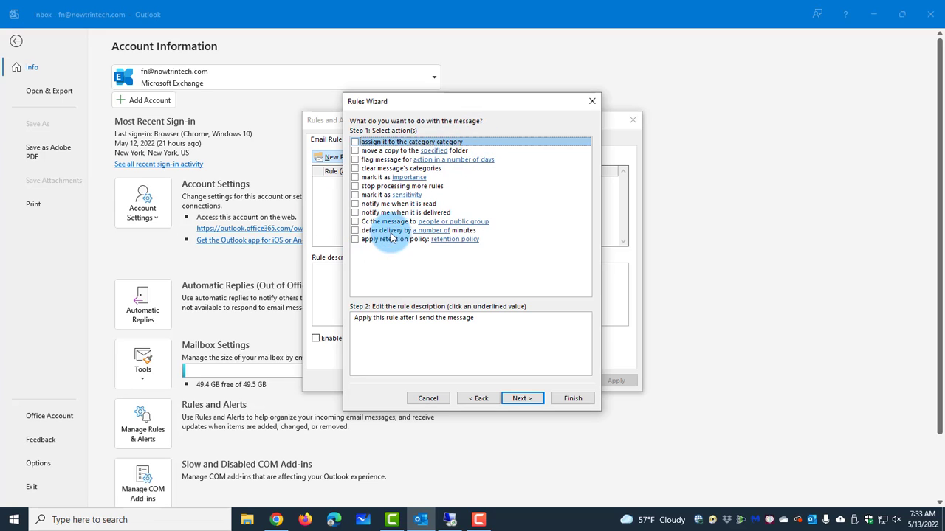
Add the action that defers delivery to the rule and set the delay to 2 minutes.
{"action": "left_click", "coordinate": [357, 232]}
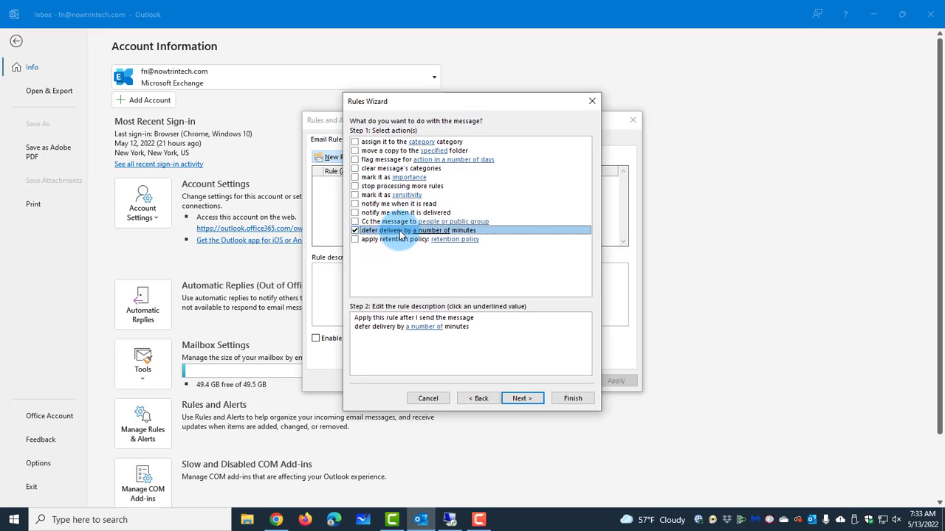
{"action": "left_click", "coordinate": [426, 327]}
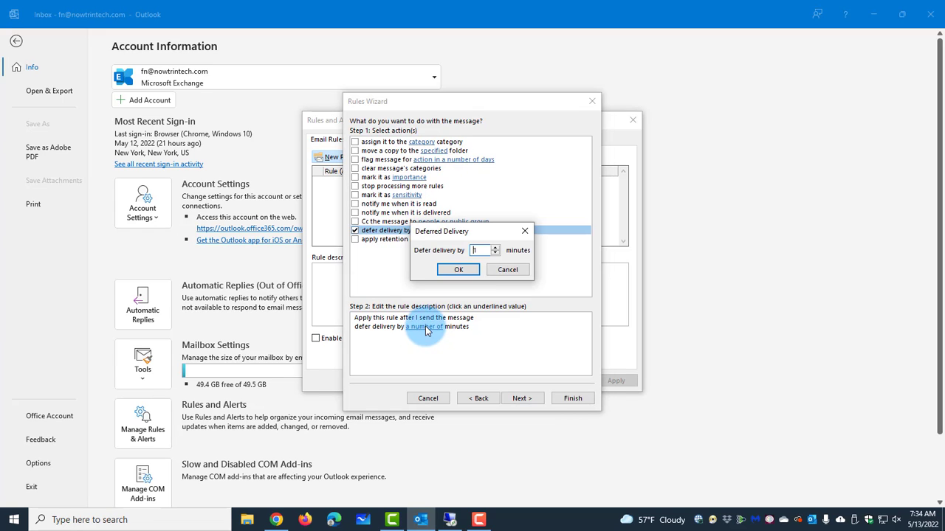
{"action": "left_click", "coordinate": [484, 250]}
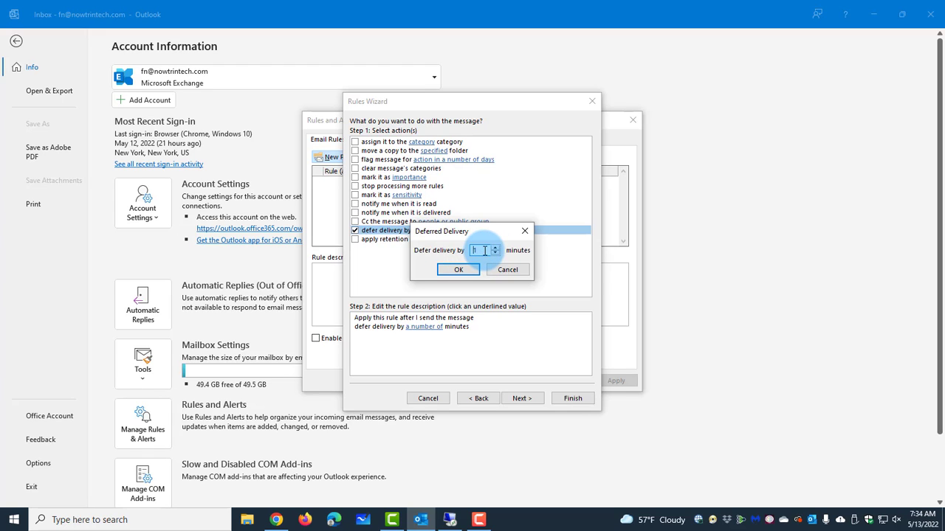
{"action": "left_click", "coordinate": [495, 249]}
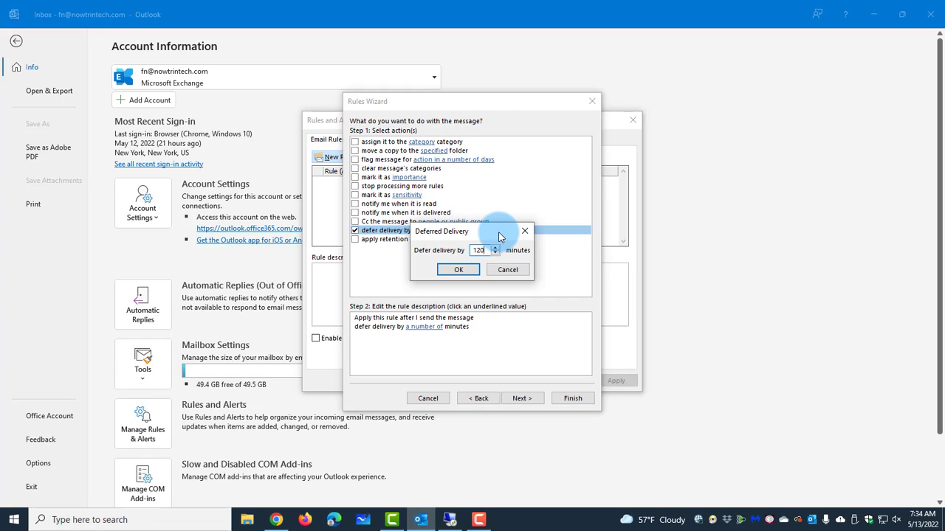
{"action": "double_click", "coordinate": [478, 250]}
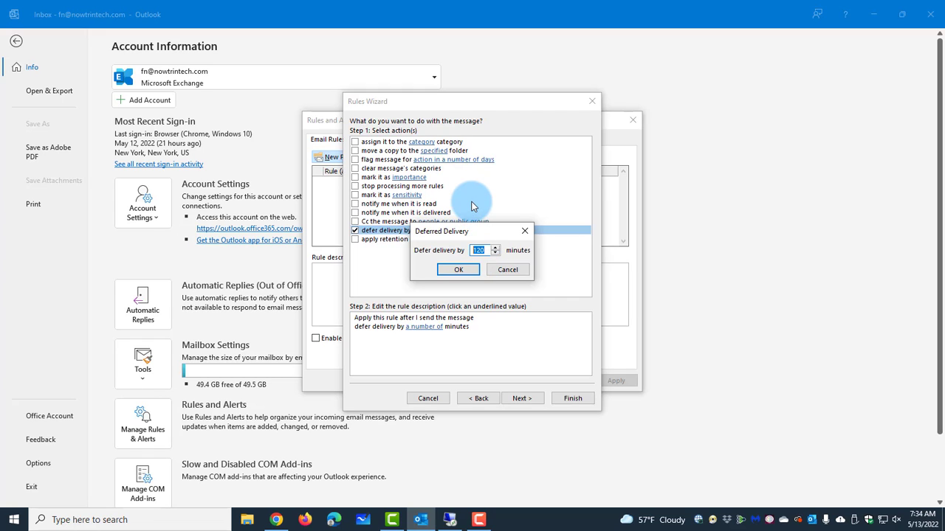
{"action": "type", "text": "2"}
{"action": "left_click", "coordinate": [458, 269]}
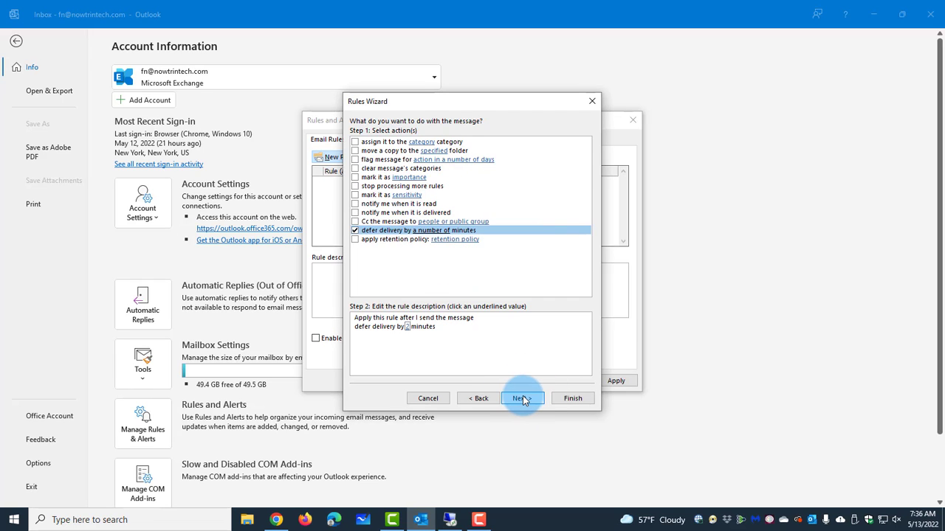
Skip the rule's exceptions, name it Defer Email, keep it turned on, and finish and apply it.
{"action": "left_click", "coordinate": [523, 399]}
{"action": "left_click", "coordinate": [523, 399]}
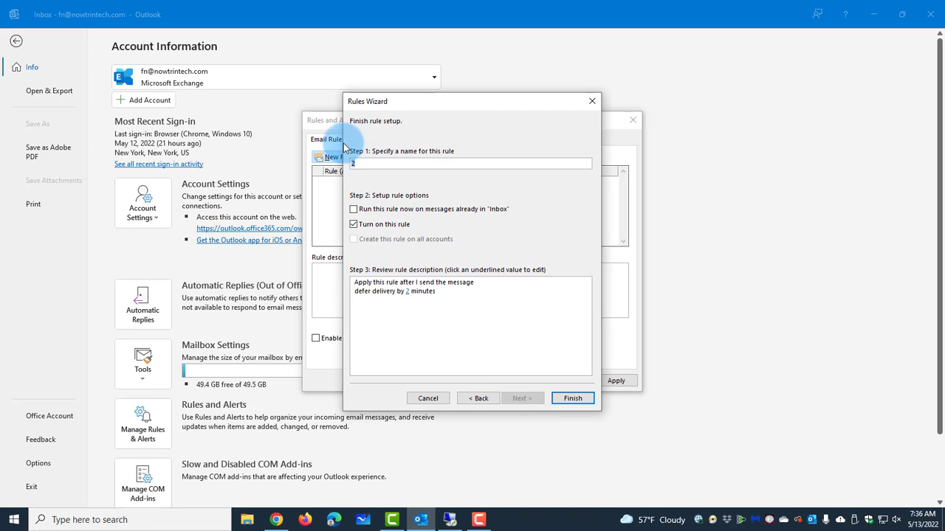
{"action": "left_click", "coordinate": [366, 161]}
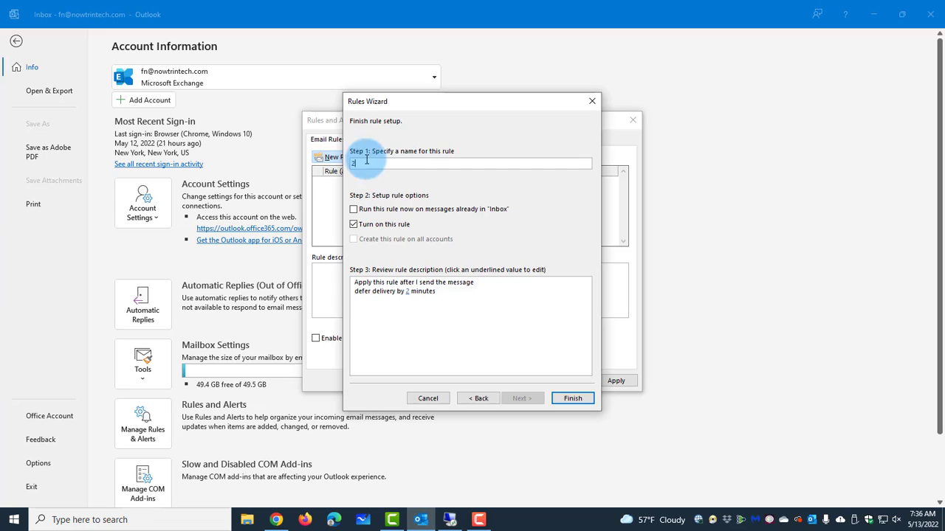
{"action": "left_click_drag", "start_coordinate": [411, 168], "coordinate": [354, 152]}
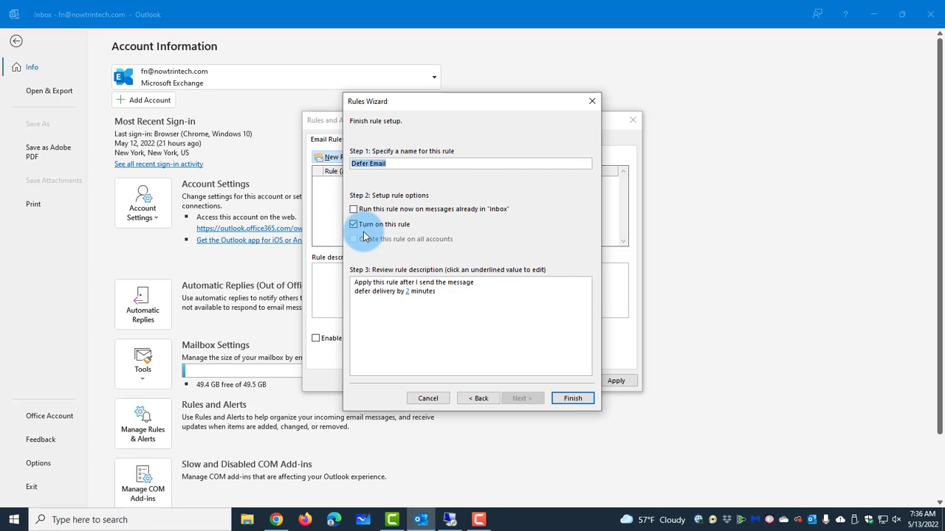
{"action": "left_click", "coordinate": [567, 399]}
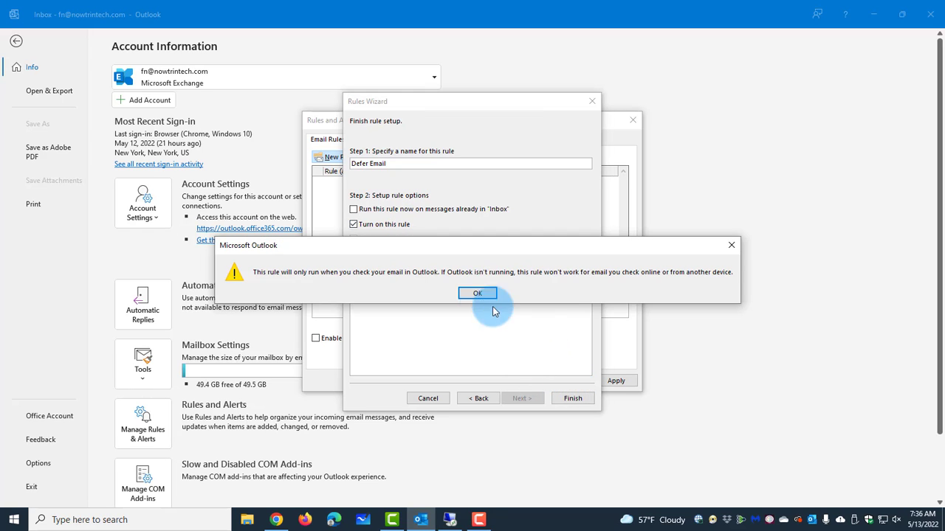
{"action": "left_click", "coordinate": [476, 293]}
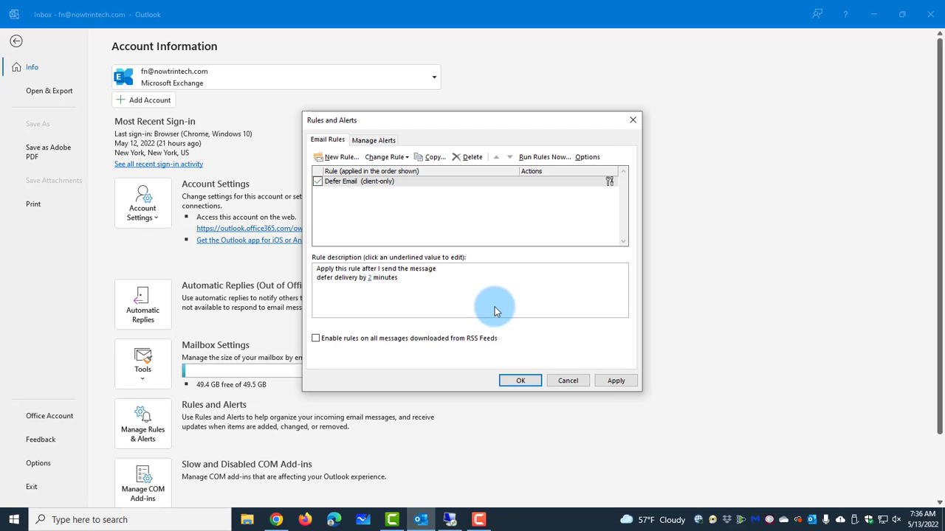
{"action": "left_click", "coordinate": [615, 380]}
{"action": "left_click", "coordinate": [523, 381]}
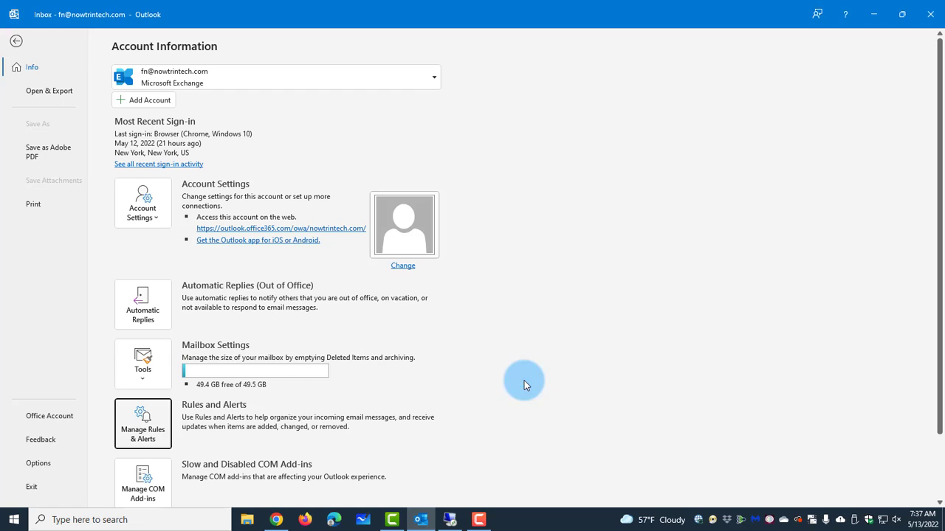
Return to the mailbox, create a new Meeting Tomorrow email, and open the Outbox to check the deferred message.
{"action": "left_click", "coordinate": [16, 41]}
{"action": "left_click", "coordinate": [46, 63]}
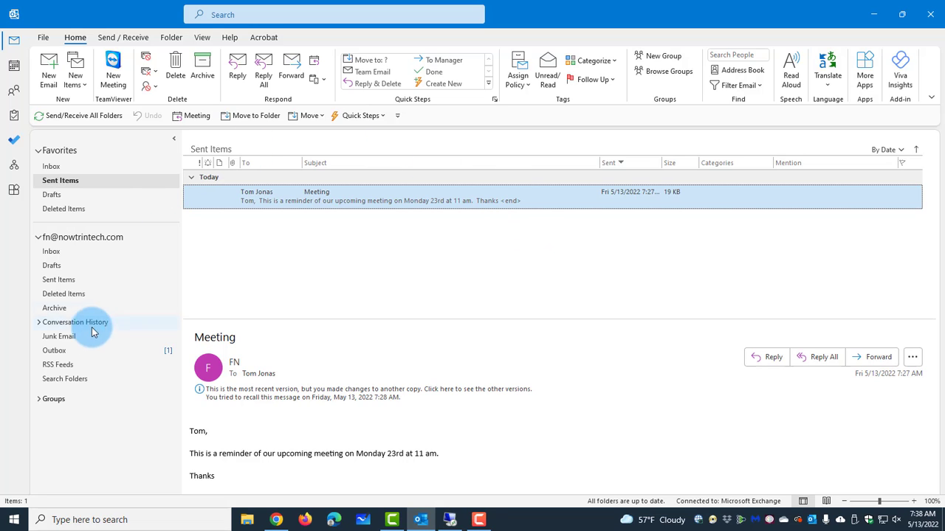
{"action": "left_click", "coordinate": [55, 351]}
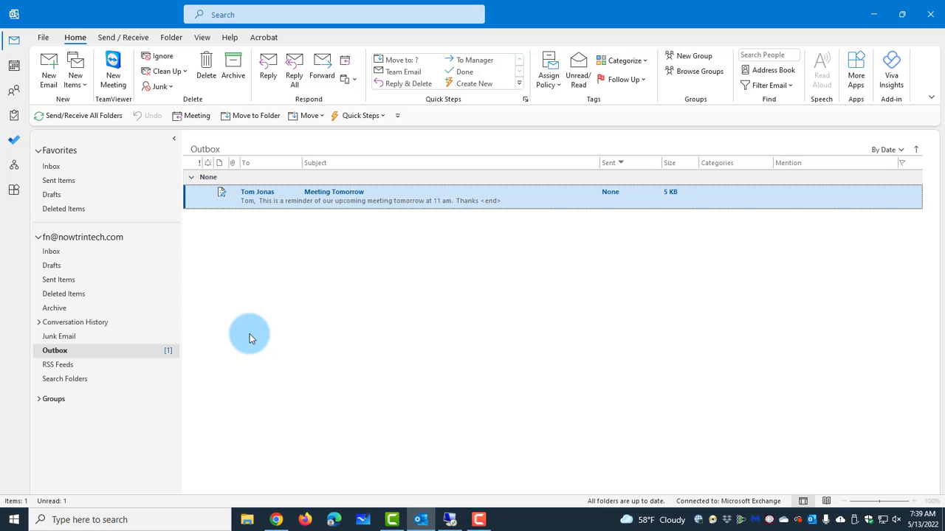